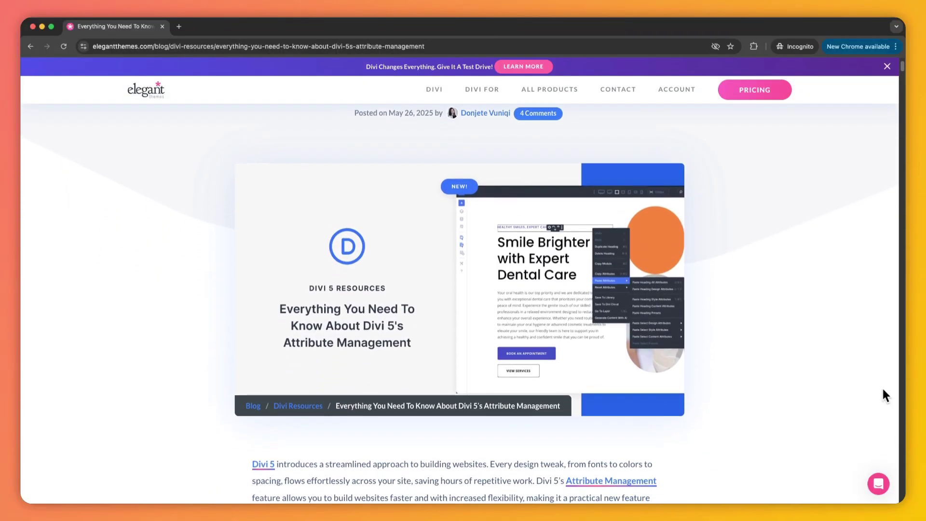
Step: Scroll through the Attribute Management blog post's introduction and table of contents
scroll(882, 391, "down", 6)
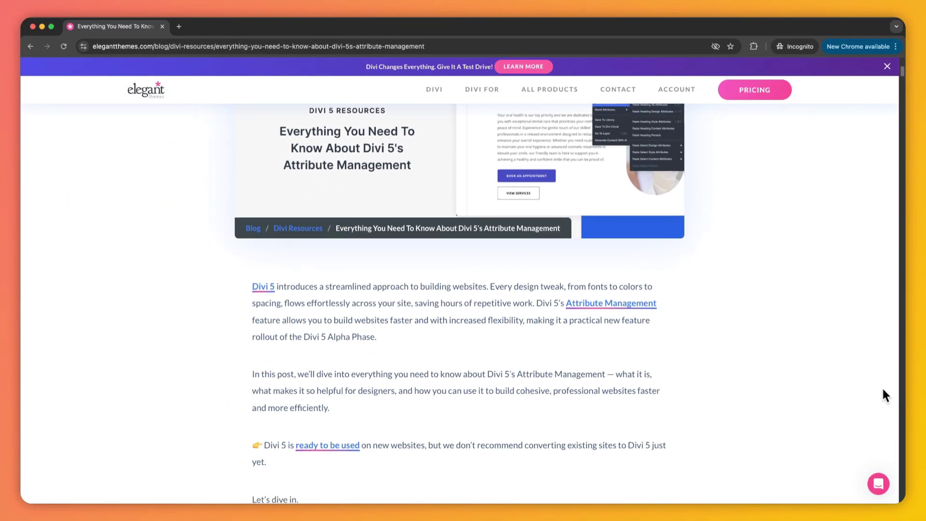
scroll(883, 389, "down", 7)
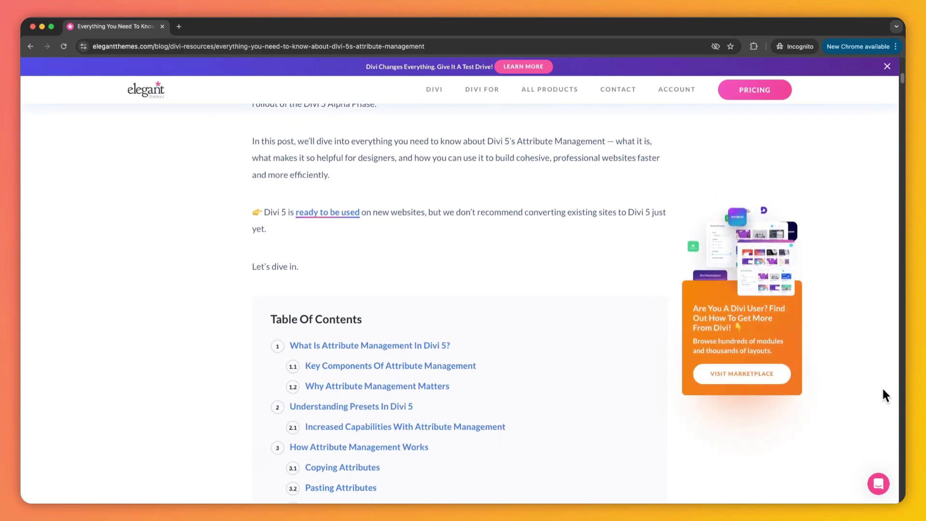
scroll(883, 391, "down", 5)
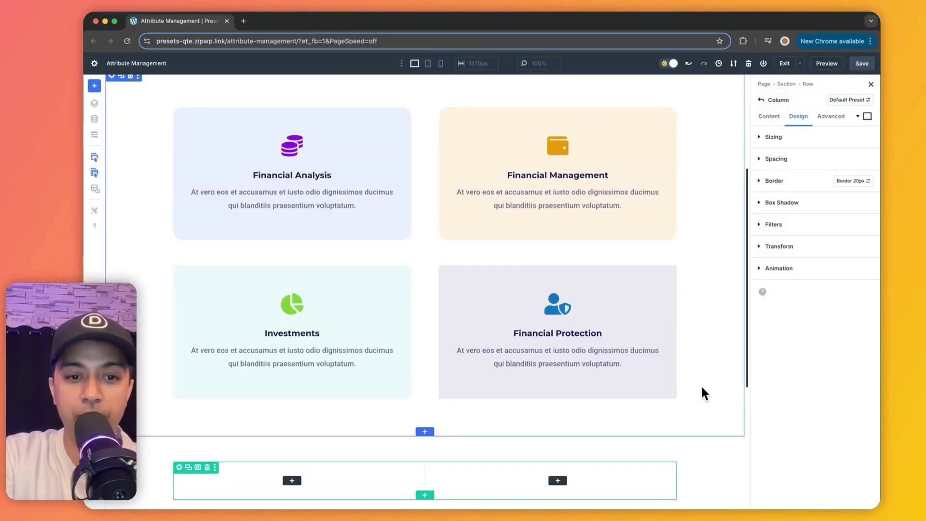
Step: Insert a Blurb module, found by searching 'blu', into the row's empty left column
scroll(693, 394, "down", 3)
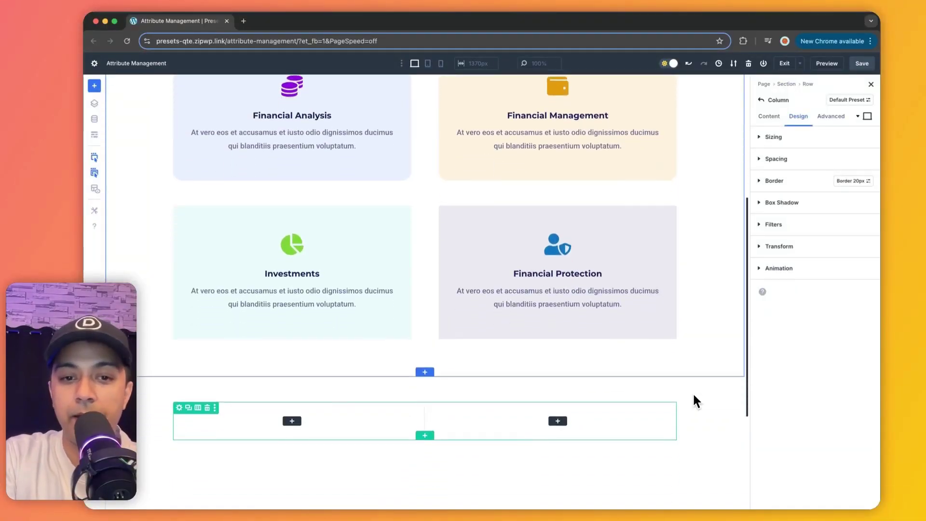
scroll(693, 392, "down", 2)
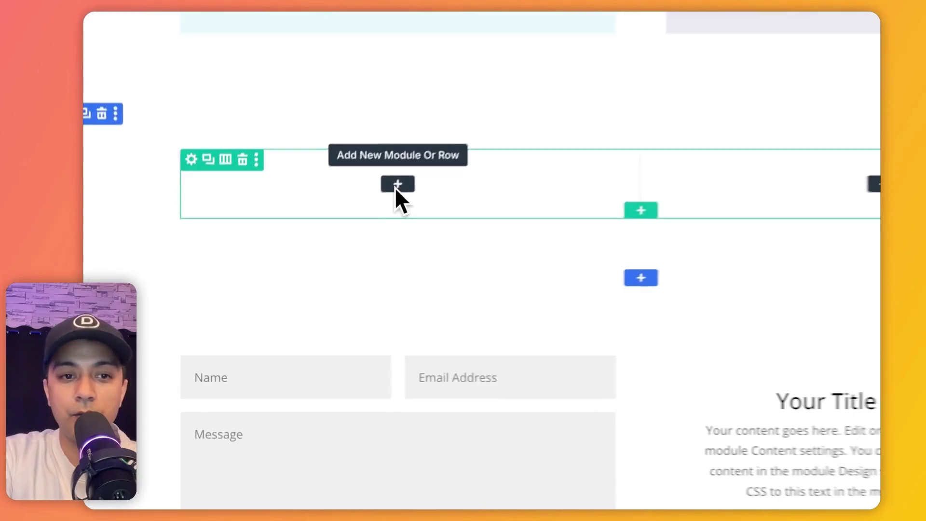
left_click(291, 279)
type("blu")
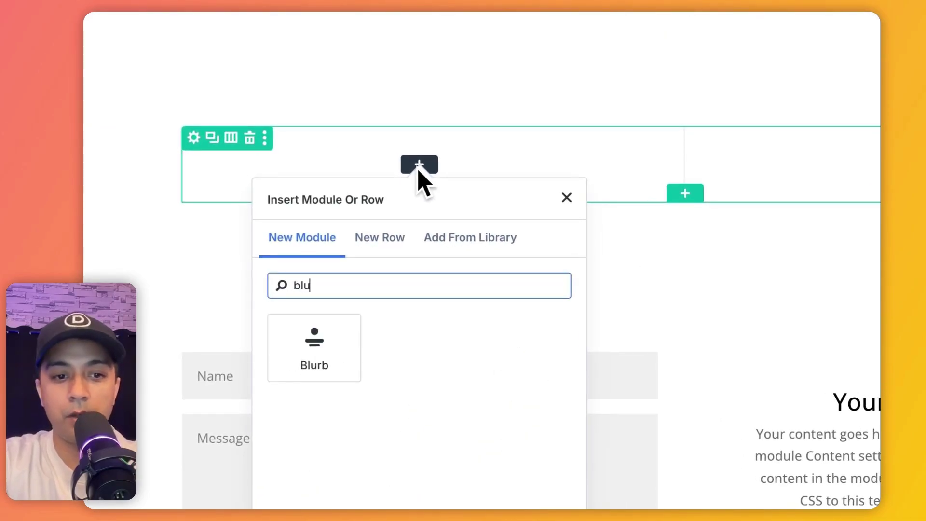
left_click(329, 345)
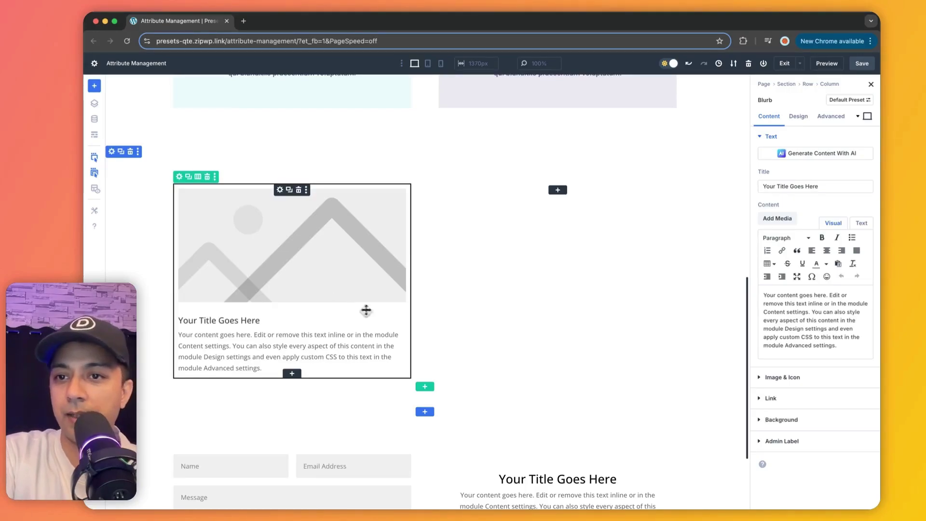
Step: Apply the lime background preset to the new blurb
left_click(762, 139)
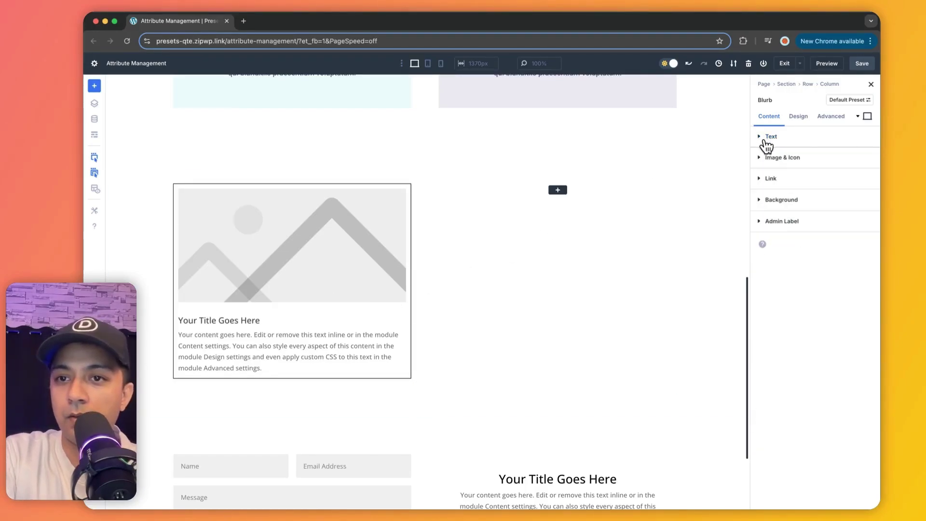
left_click(761, 200)
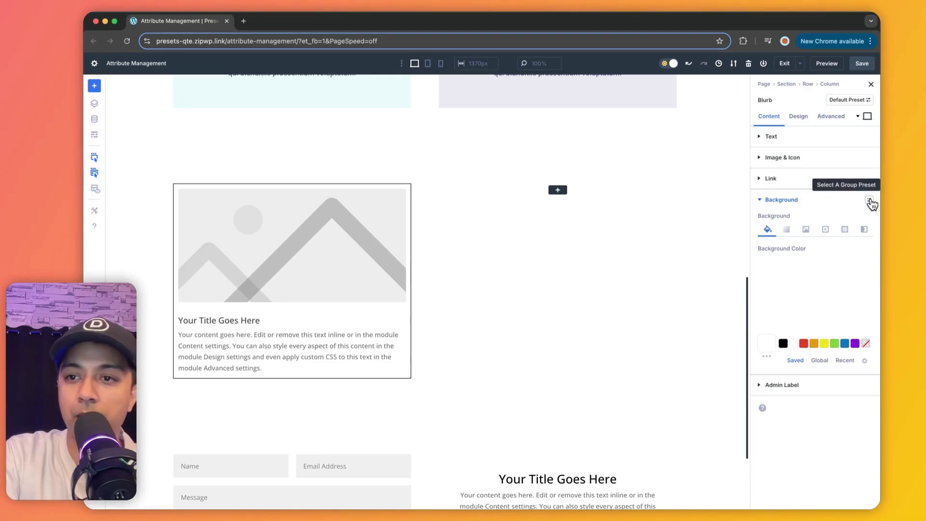
left_click(870, 201)
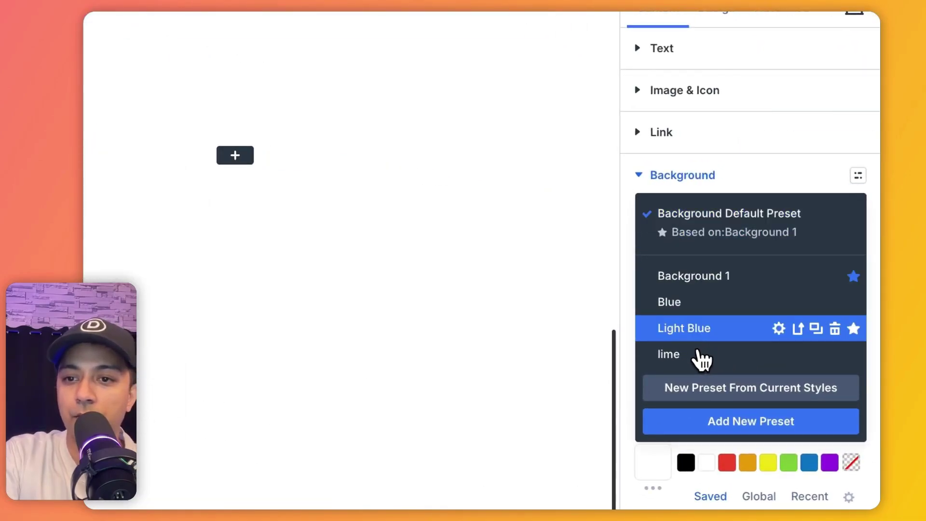
left_click(701, 357)
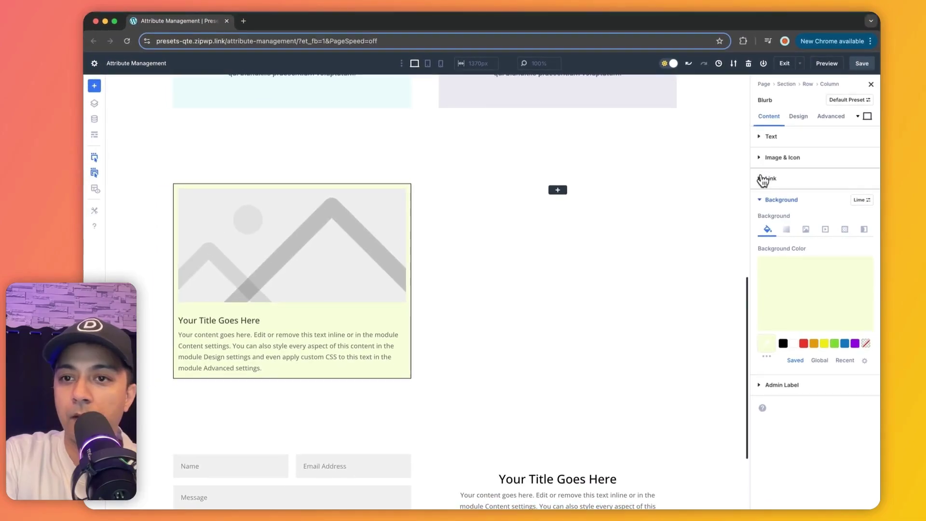
Step: Replace the blurb's image with the down-chevron circle icon
left_click(761, 178)
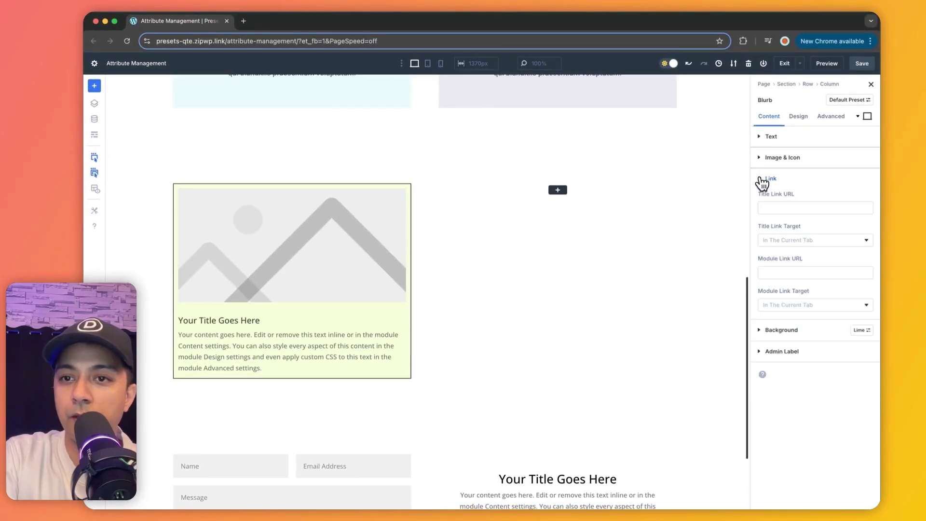
left_click(760, 160)
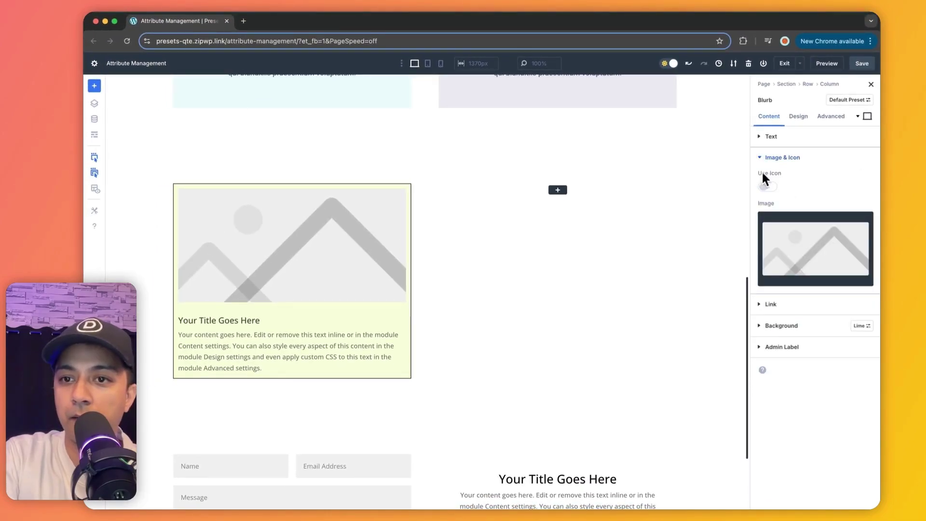
left_click(767, 187)
left_click(805, 304)
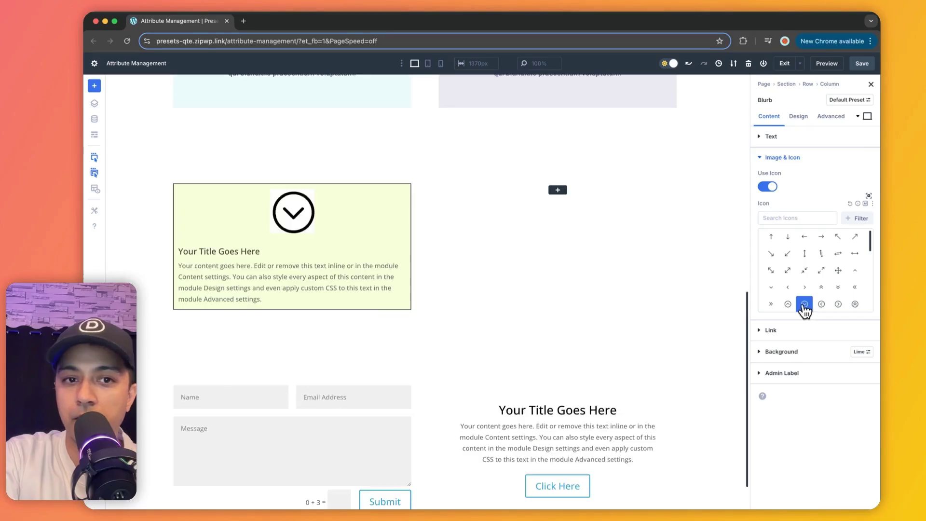
left_click(790, 157)
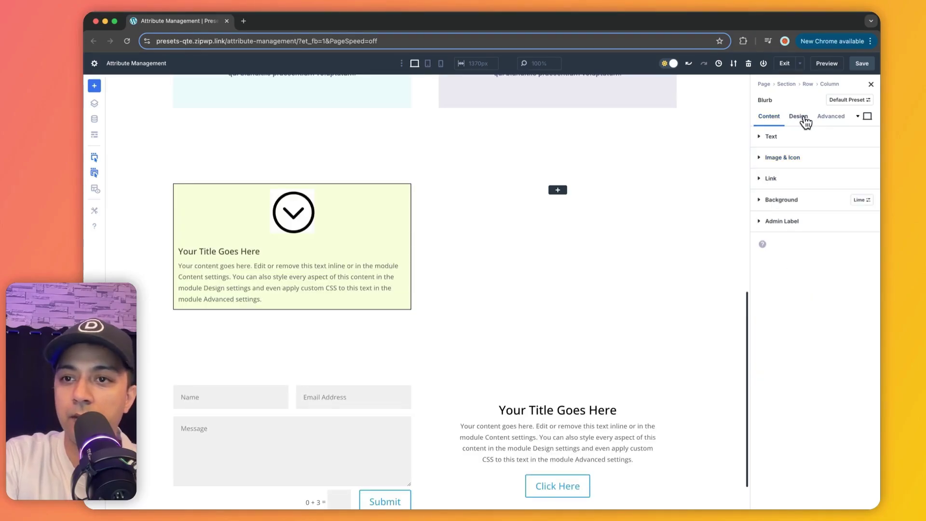
Step: Apply the Border 20px, Orange Shadow and Stylish Blue body text presets to the blurb
left_click(803, 118)
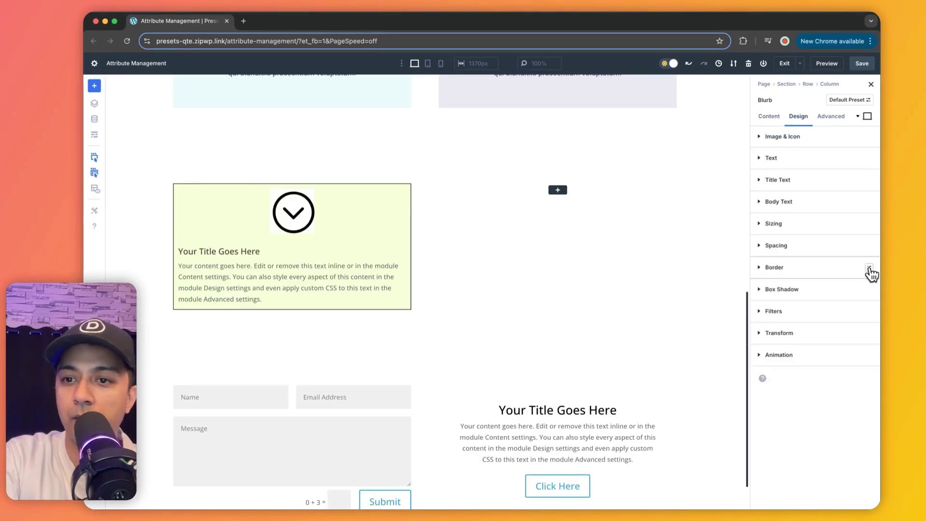
left_click(869, 268)
left_click(784, 331)
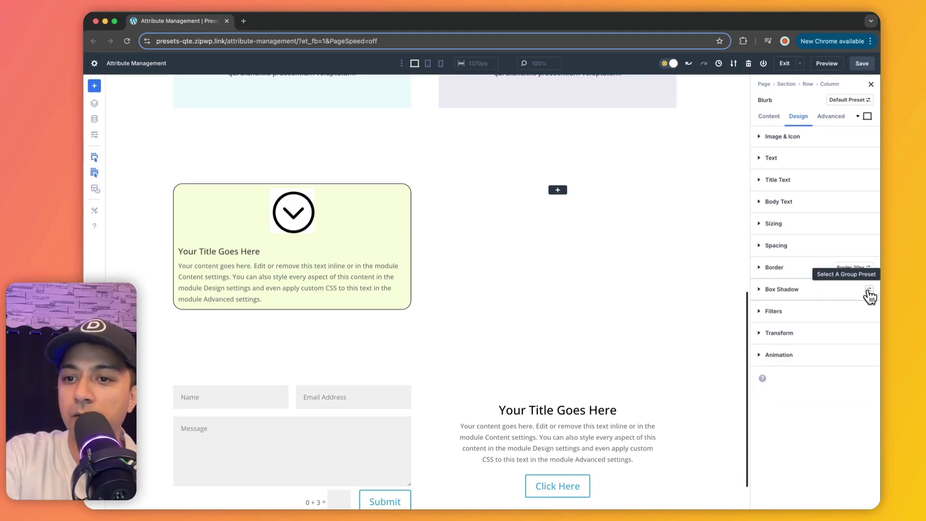
left_click(868, 290)
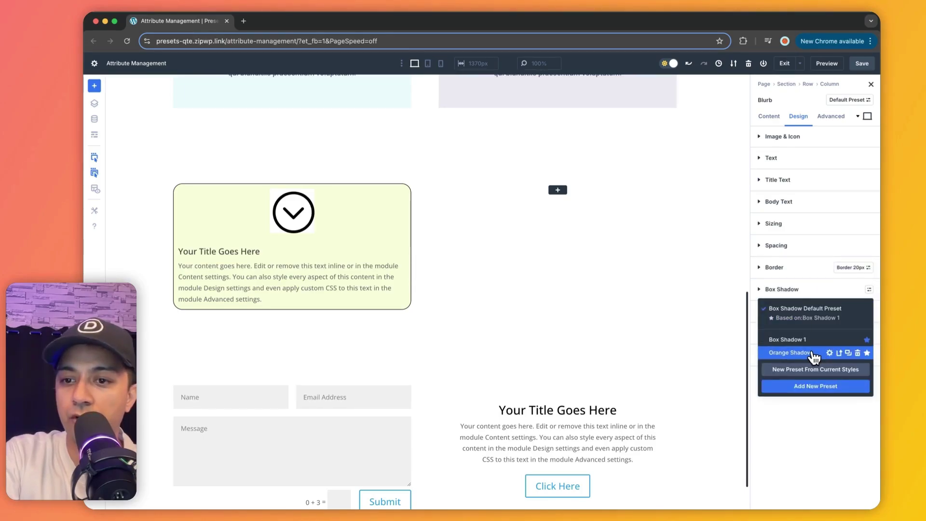
left_click(813, 356)
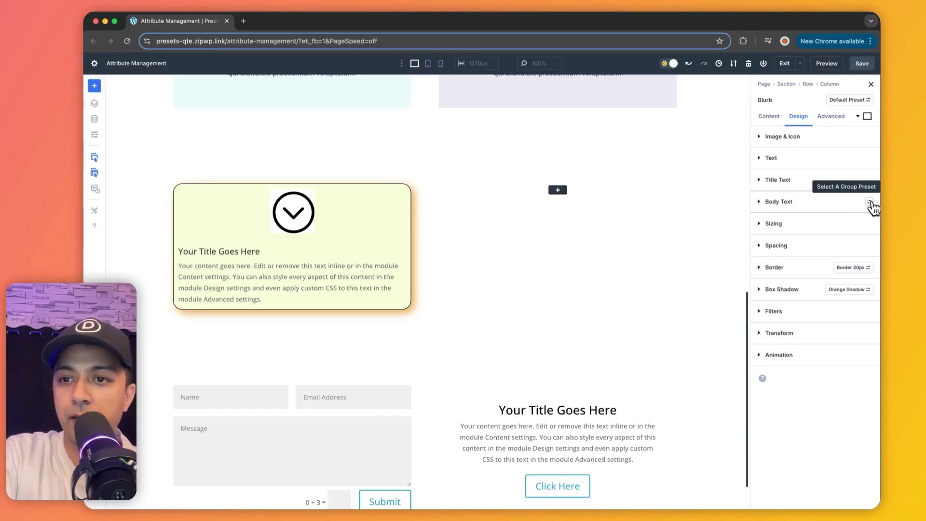
left_click(870, 206)
left_click(803, 265)
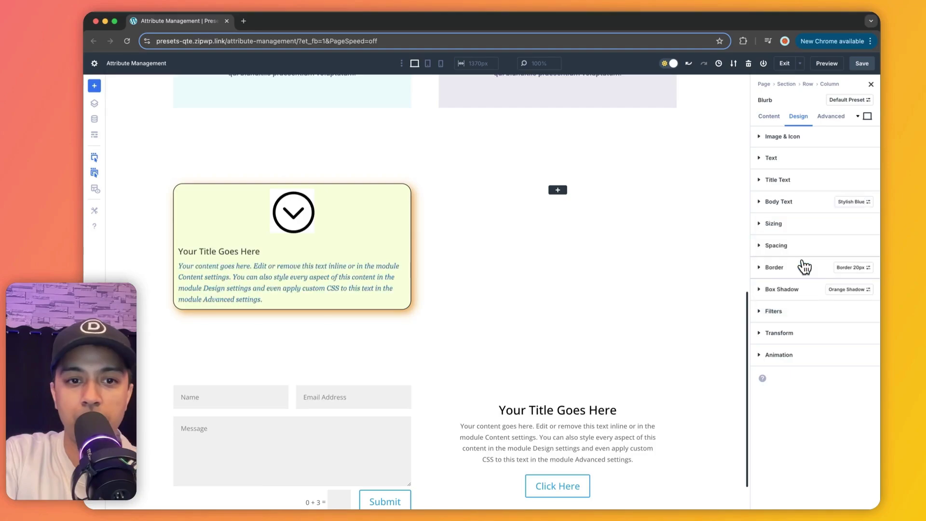
left_click(418, 229)
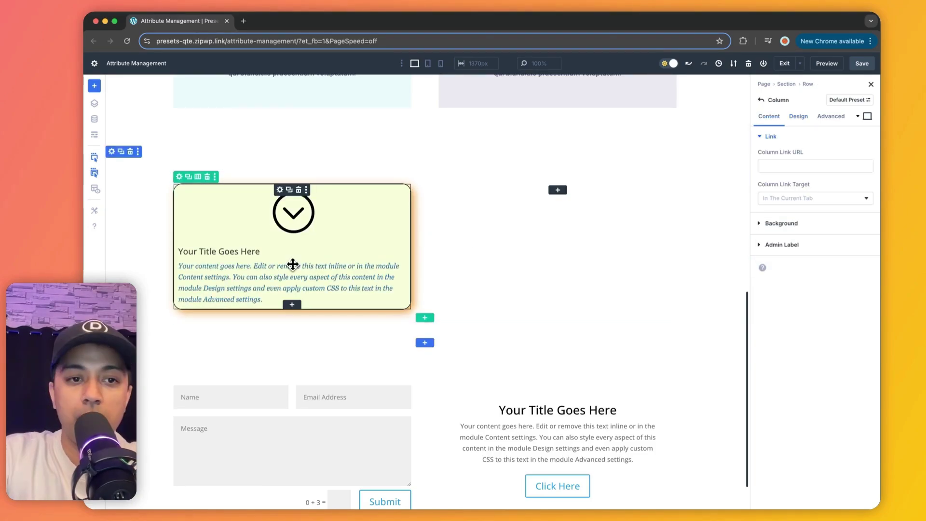
Step: Title the first blurb 'Your Title Goes Here No.1', then insert a Blurb into the right column
left_click(258, 251)
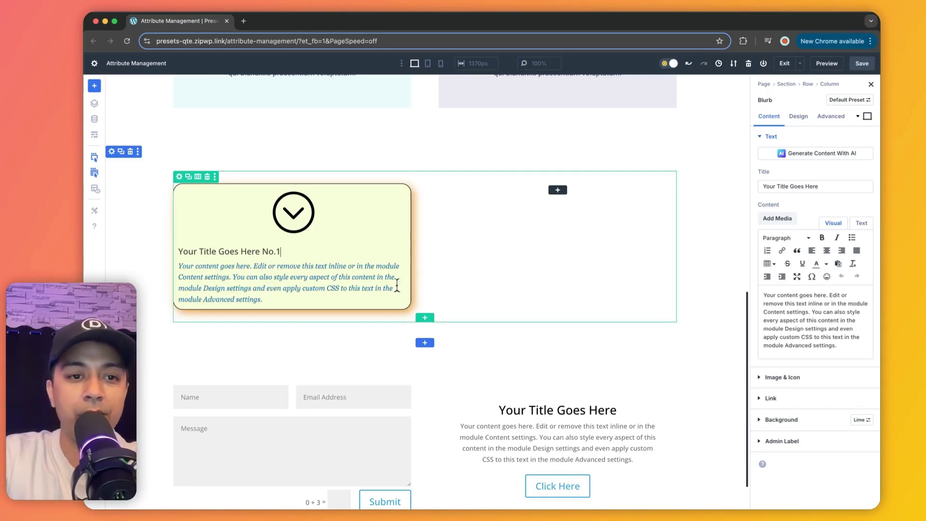
left_click(437, 278)
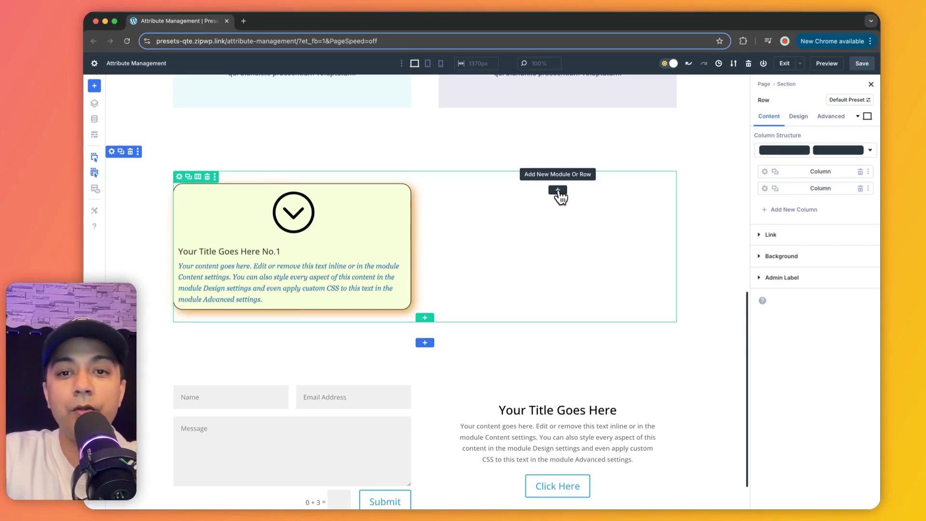
left_click(558, 191)
type("blu")
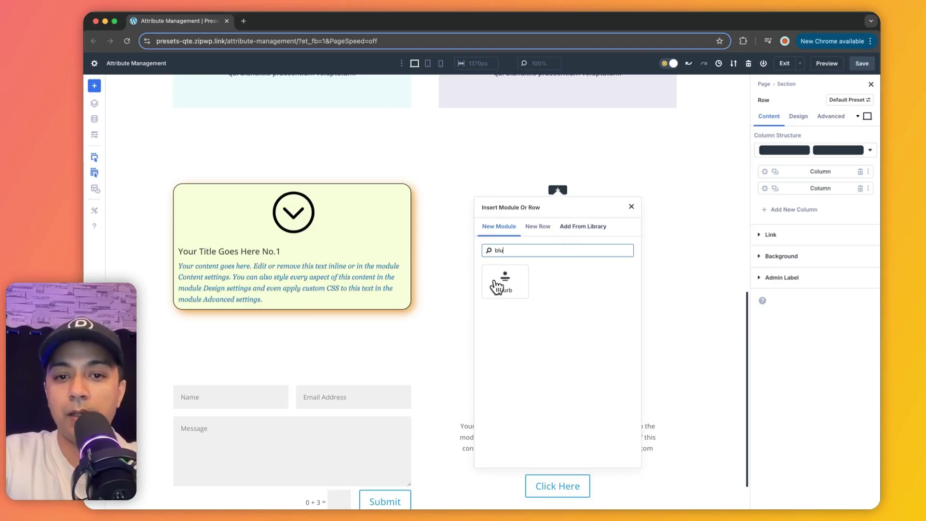
left_click(502, 288)
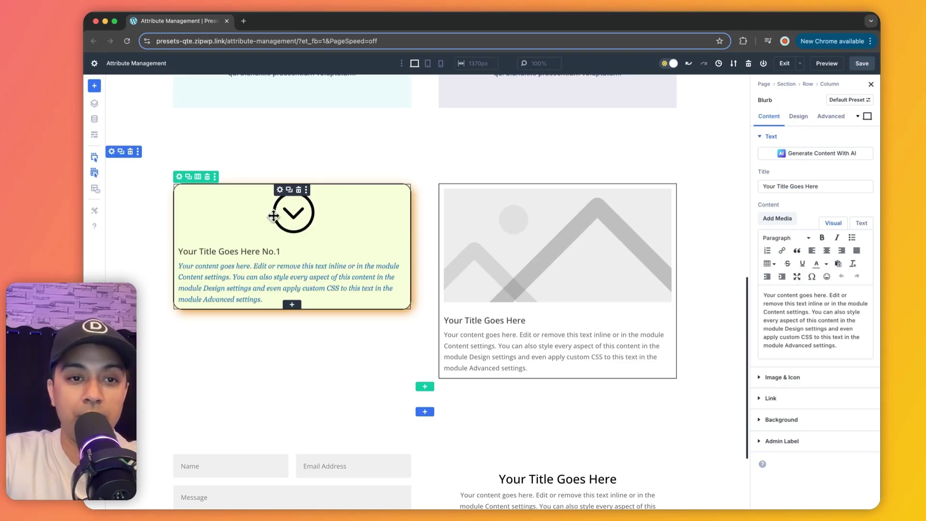
Step: Copy all of the first blurb's attributes and paste them onto the right blurb
right_click(335, 218)
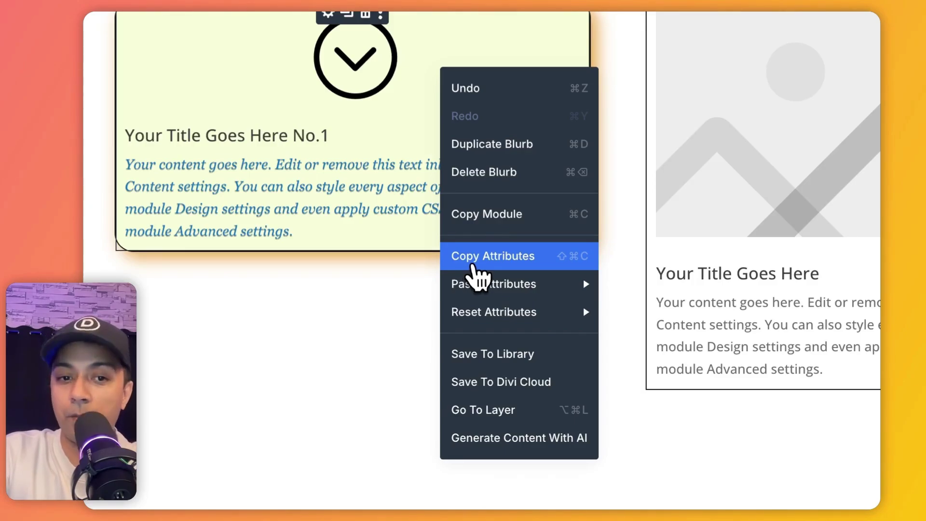
left_click(474, 265)
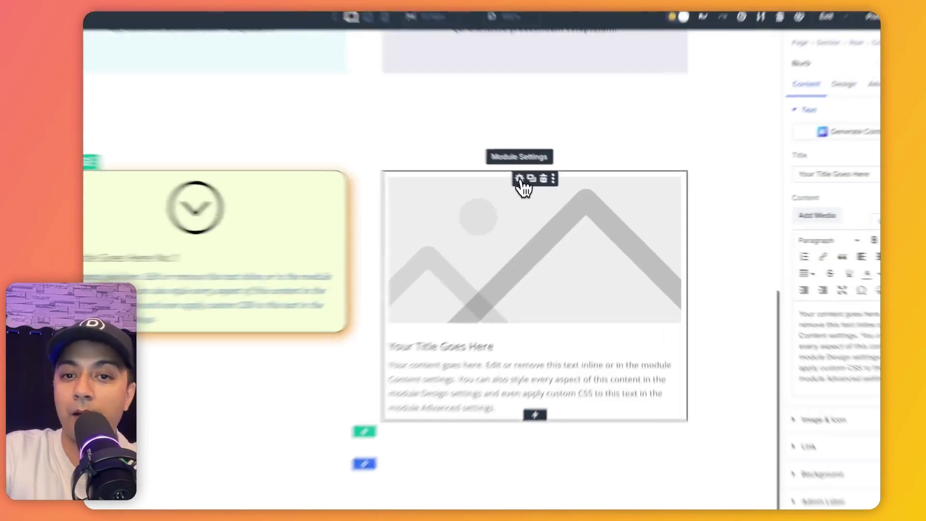
right_click(547, 195)
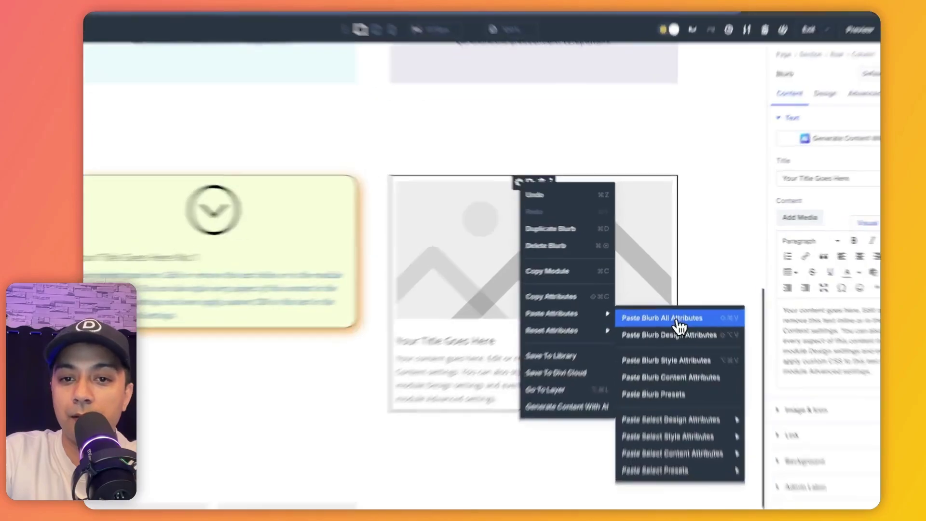
left_click(675, 302)
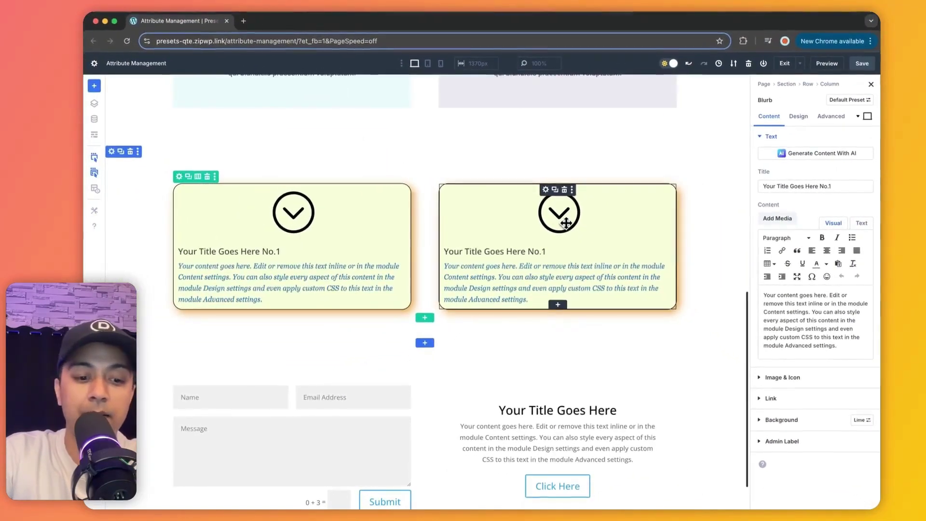
Step: Undo the full paste and paste only the first blurb's presets onto the right blurb
key("super+z")
right_click(564, 221)
mouse_move(622, 326)
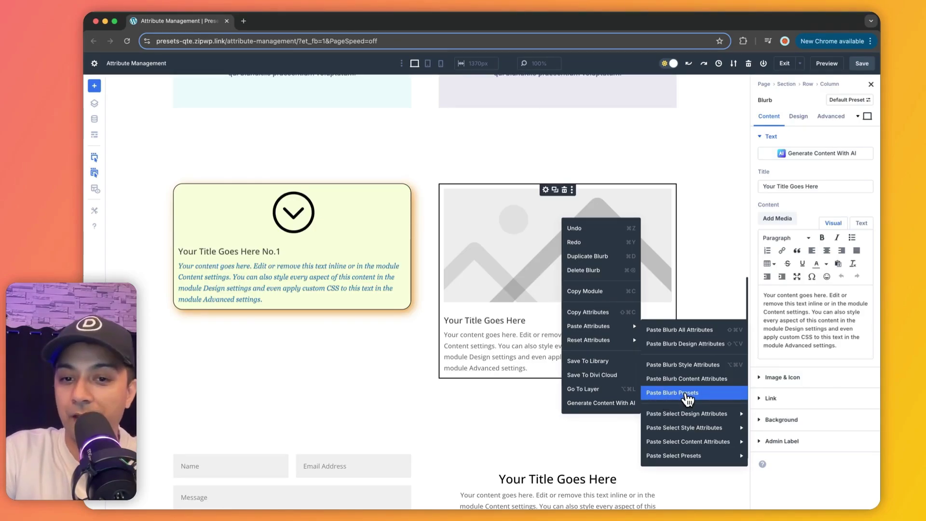
left_click(685, 393)
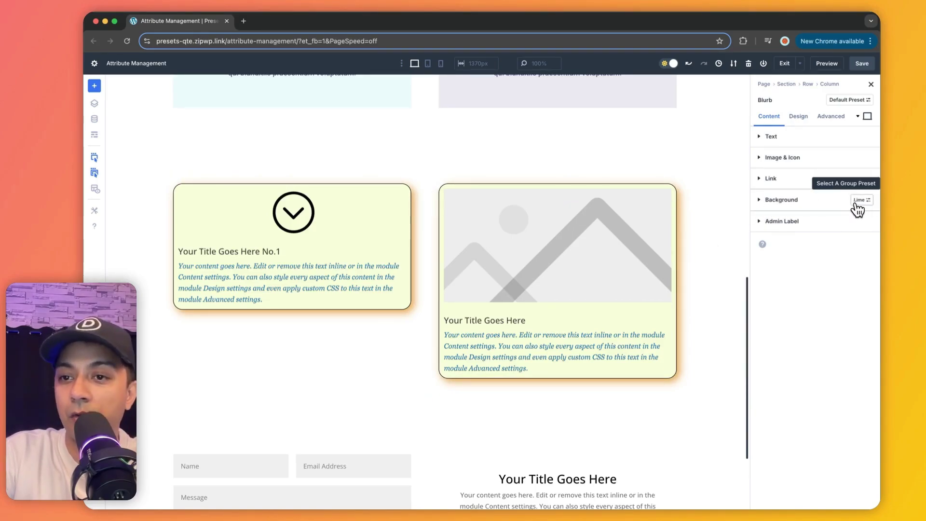
left_click(801, 119)
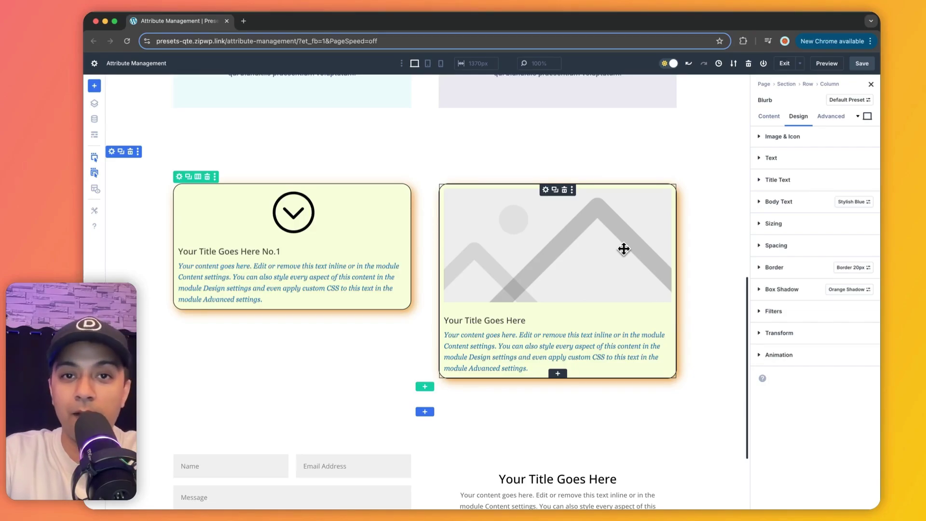
Step: Give the Call To Action module a light orange background, tuned from the yellow swatch
scroll(624, 249, "down", 3)
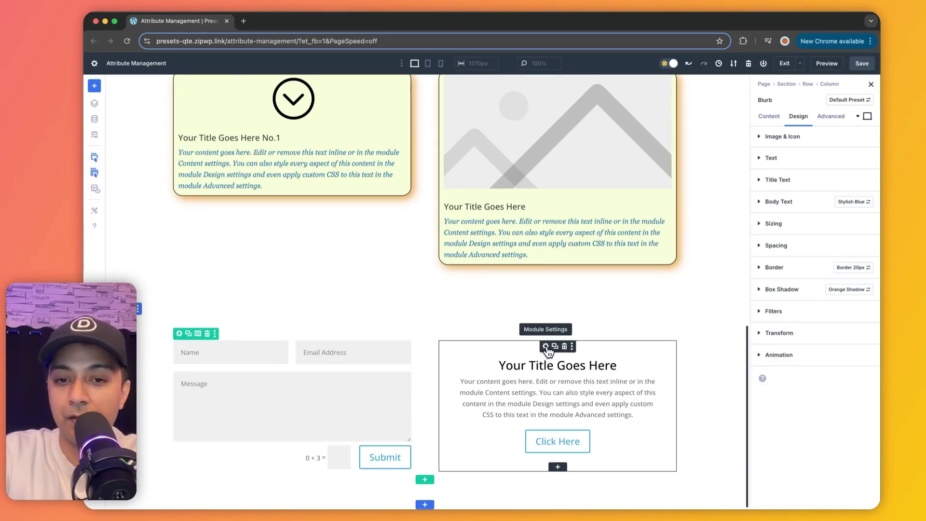
left_click(546, 347)
key("super+z")
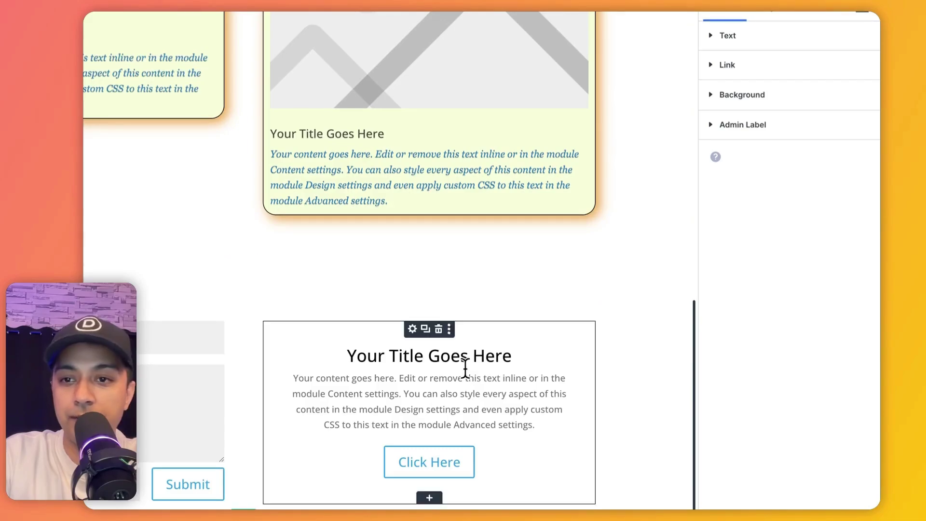
left_click(713, 135)
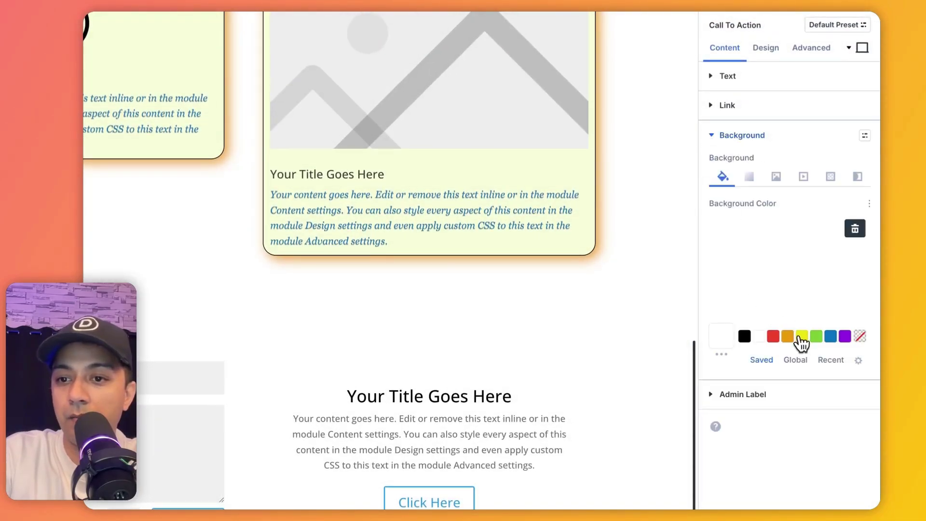
left_click(802, 336)
left_click(786, 265)
mouse_move(735, 220)
left_mouse_down()
mouse_move(714, 218)
mouse_move(728, 219)
left_mouse_up()
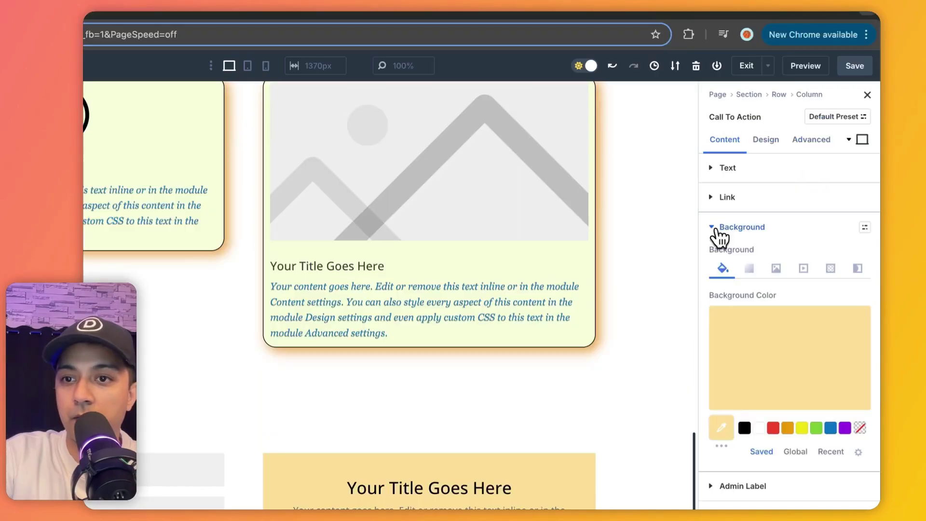
Step: Enable custom button styles and make the Click Here button black with white text
left_click(718, 135)
left_click(765, 47)
left_click(714, 264)
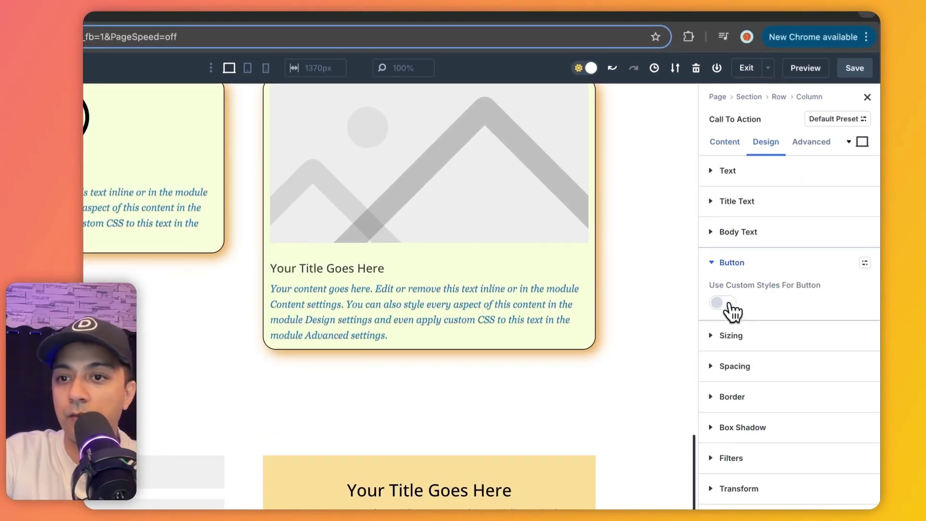
left_click(730, 305)
left_click(724, 333)
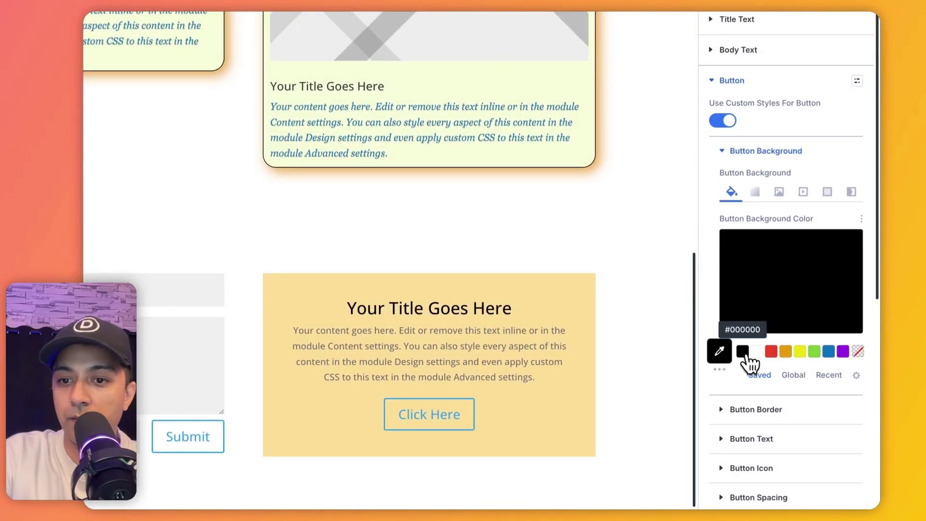
left_click(743, 382)
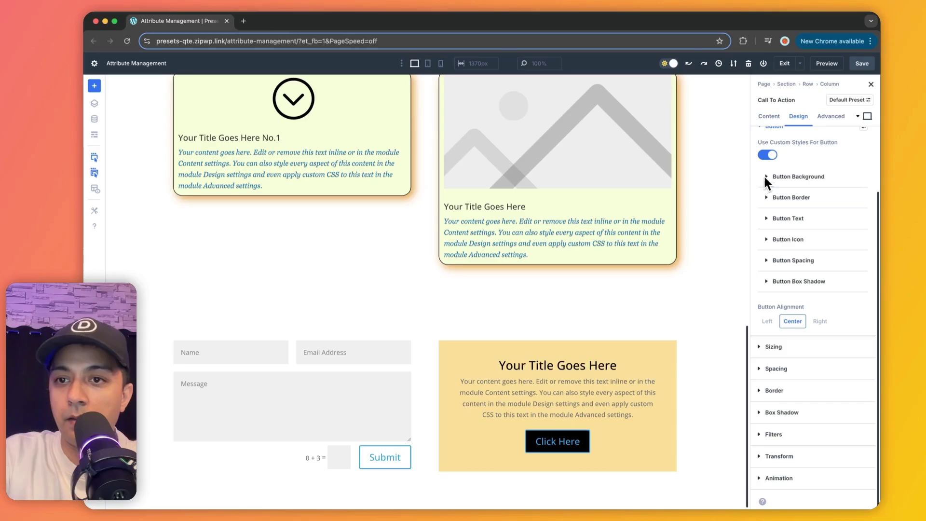
left_click(722, 151)
left_click(769, 220)
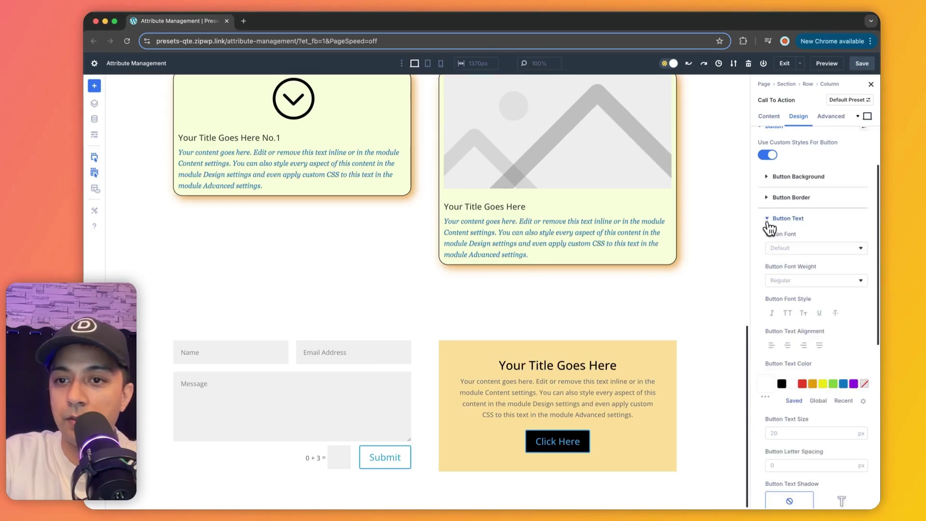
left_click(792, 383)
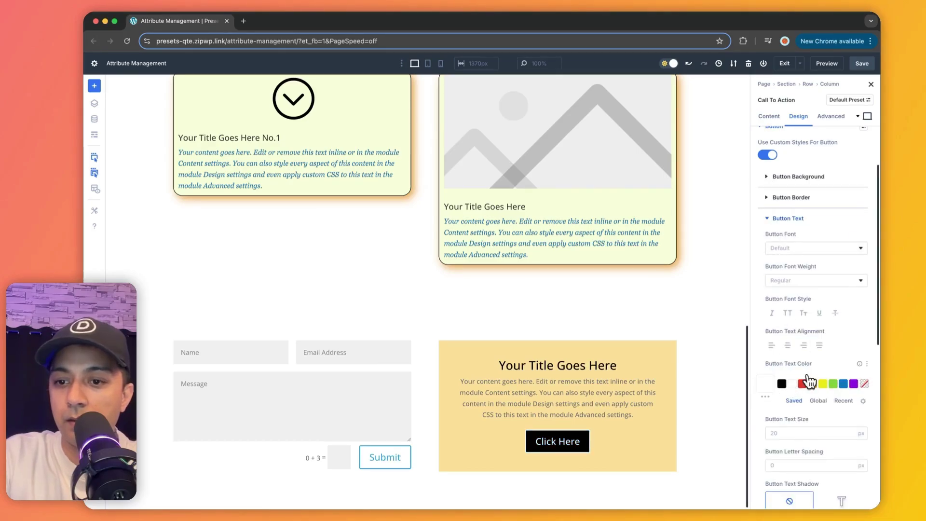
Step: Apply the Border 20px and Stylish Blue body text presets to the call-to-action
scroll(810, 381, "down", 5)
scroll(810, 381, "down", 3)
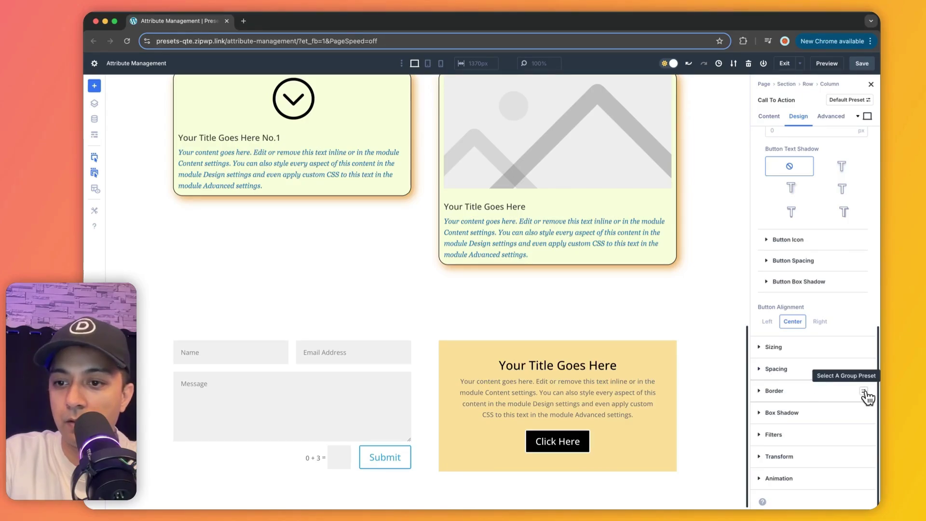
left_click(863, 391)
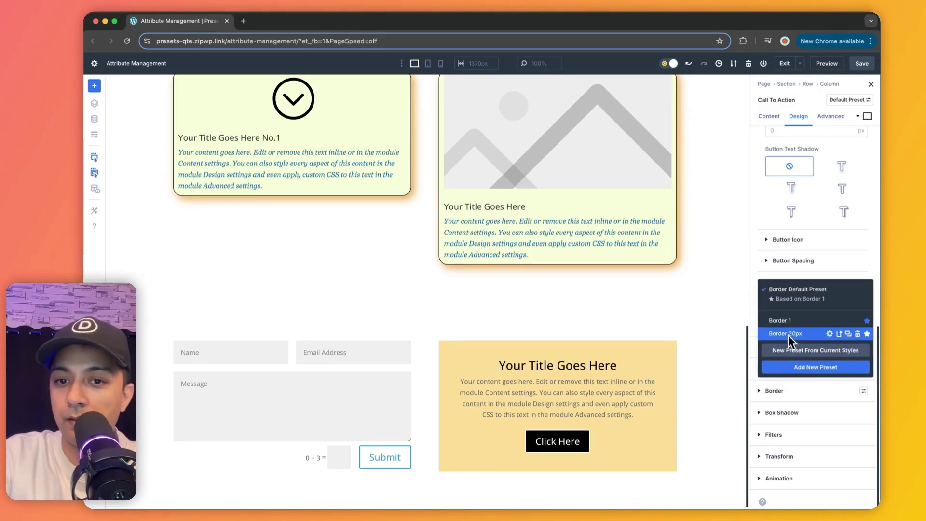
left_click(790, 340)
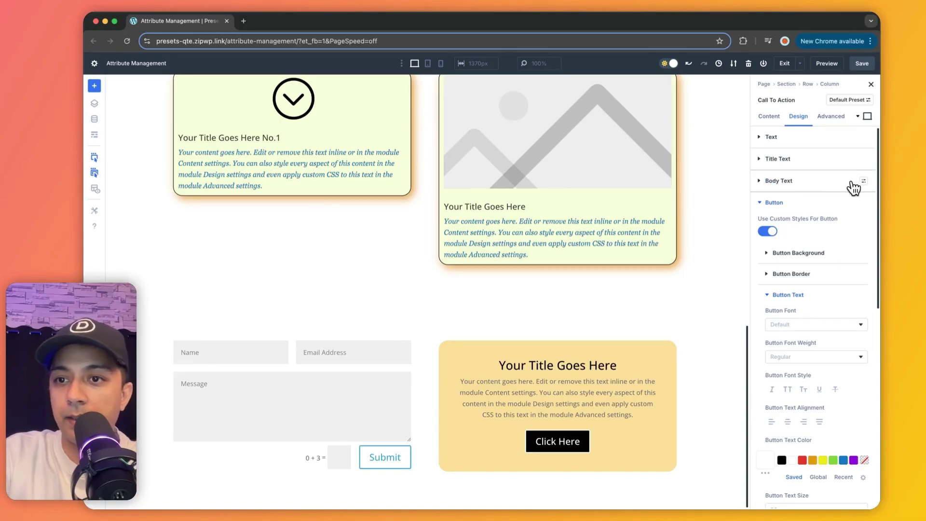
left_click(863, 181)
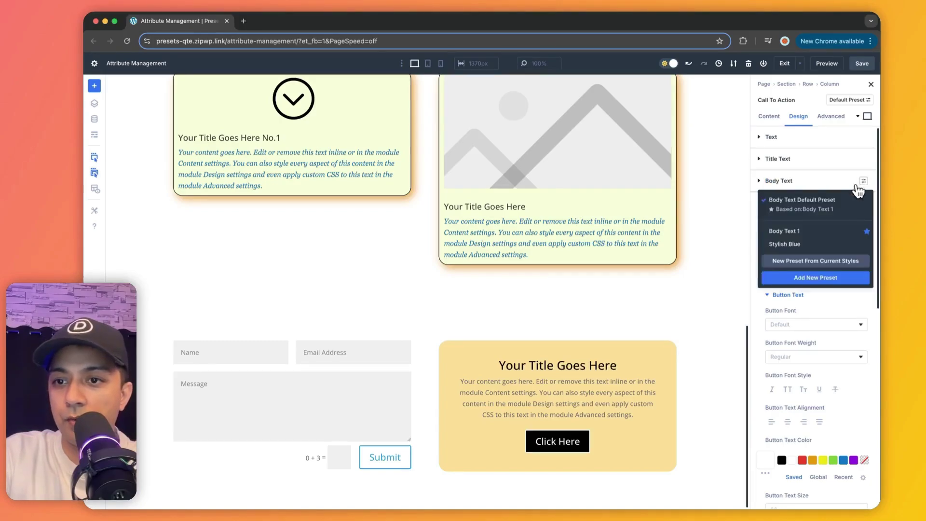
left_click(796, 246)
left_click(700, 378)
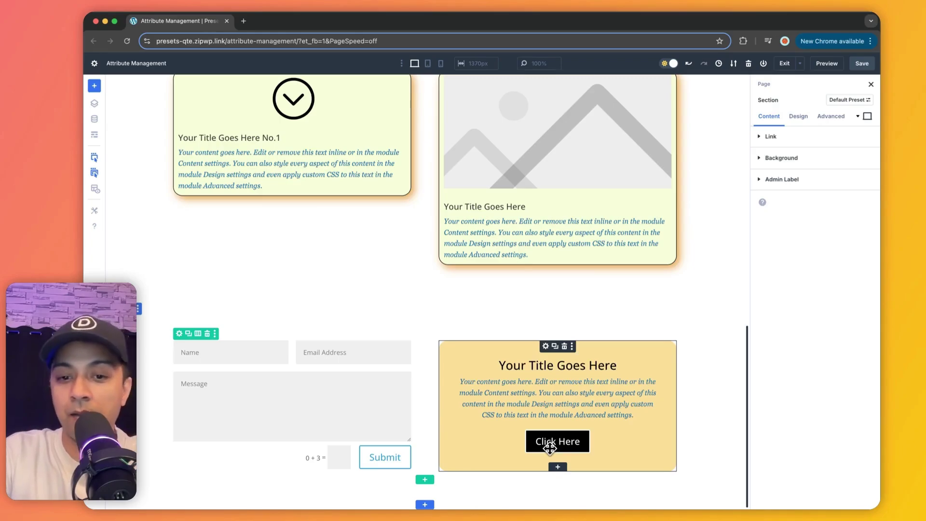
Step: Copy the call-to-action's attributes and paste only its button attributes onto the contact form
right_click(546, 353)
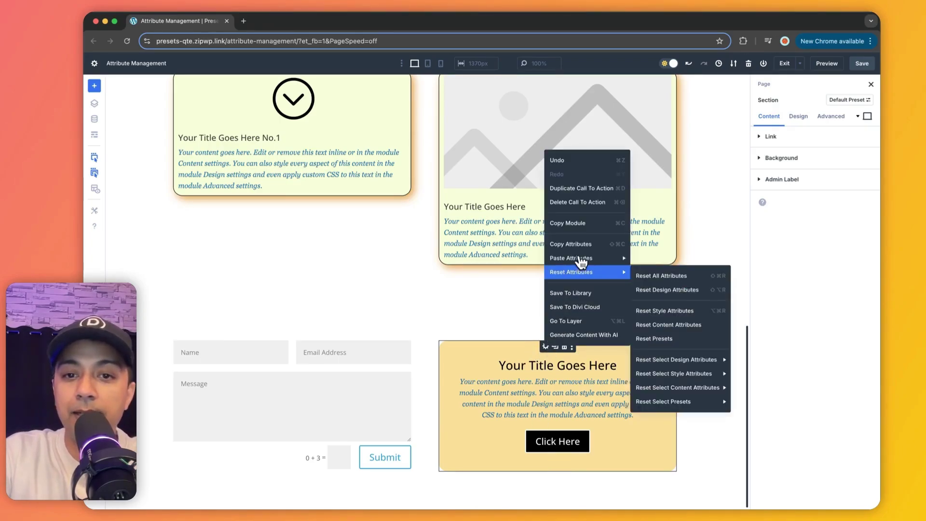
left_click(585, 250)
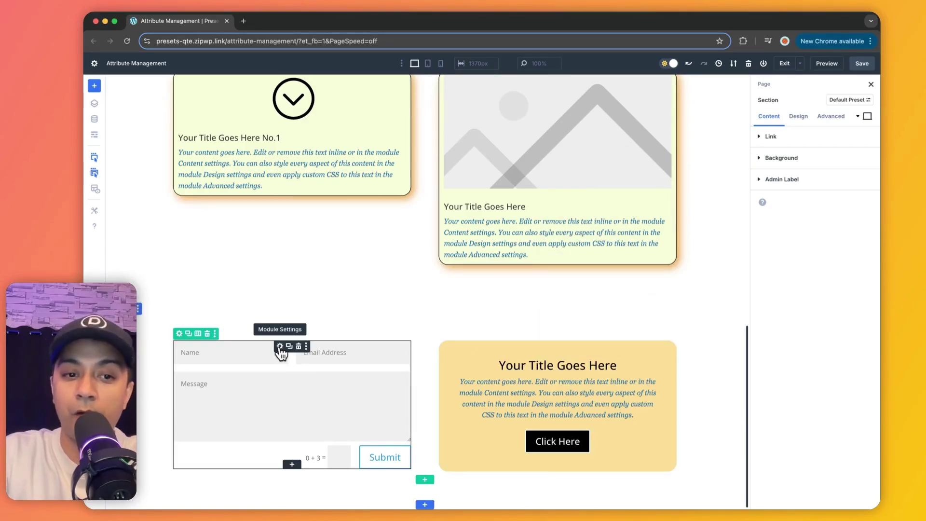
right_click(281, 353)
mouse_move(323, 268)
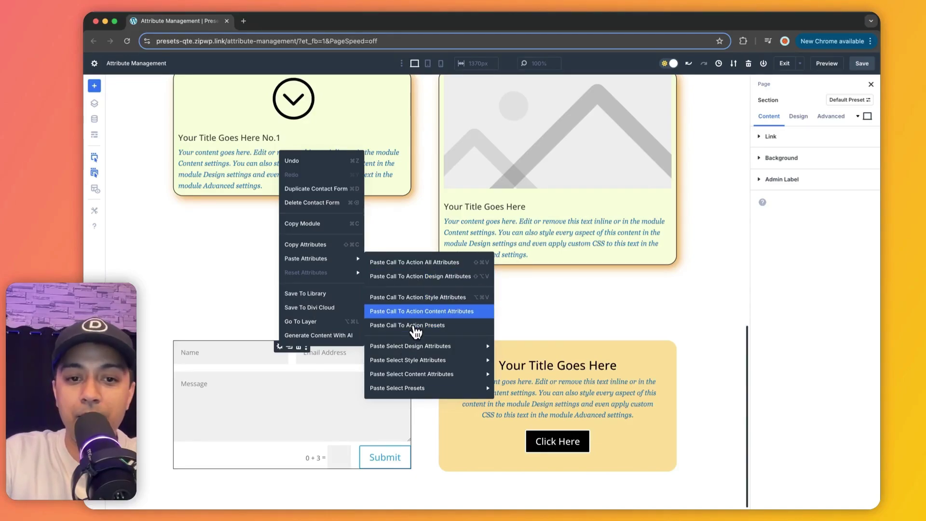
mouse_move(391, 362)
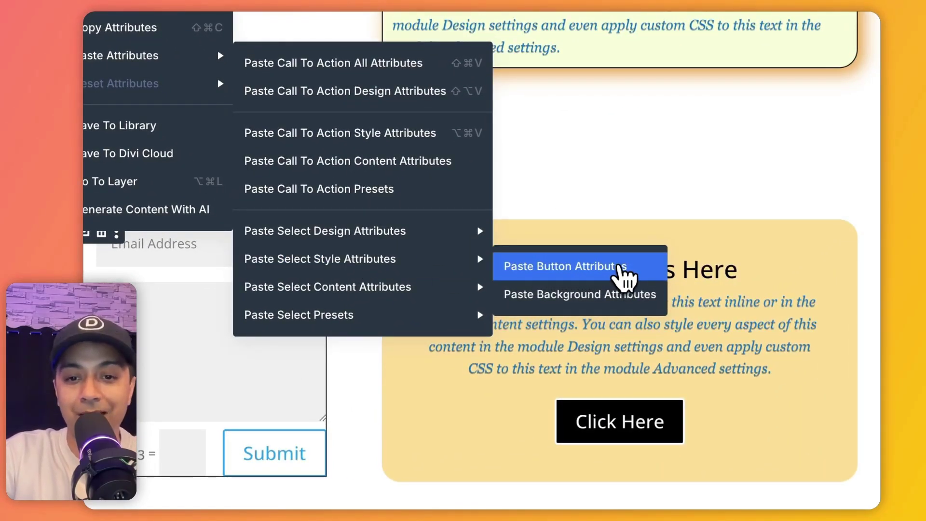
left_click(619, 268)
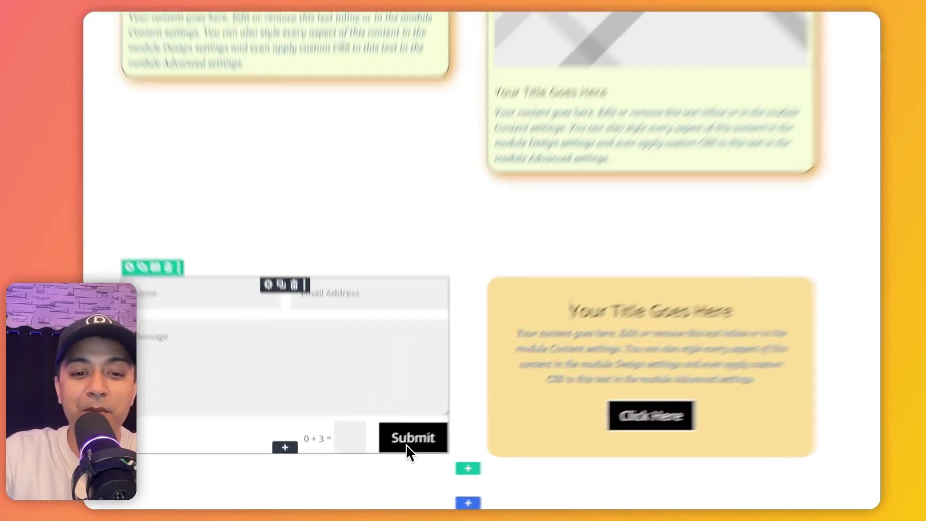
Step: Reset the contact form's style attributes so the Submit button returns to its default outlined look
right_click(379, 461)
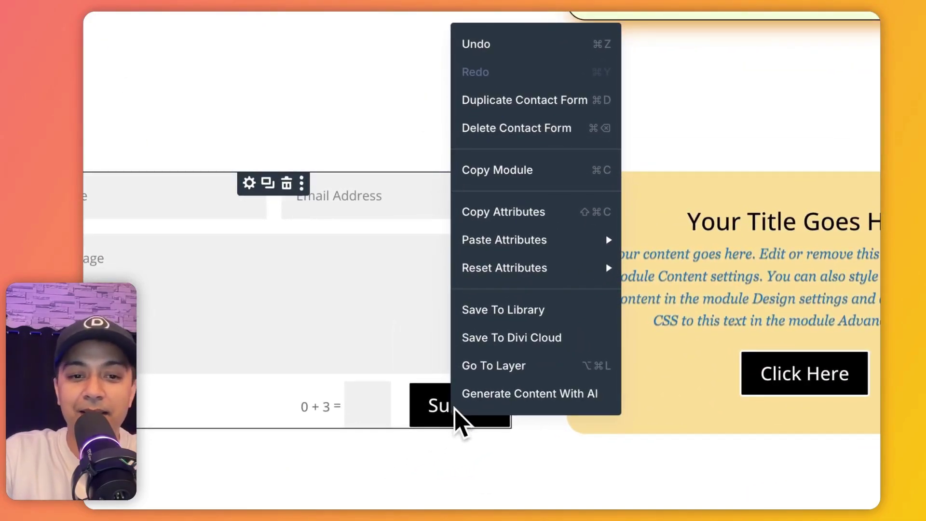
mouse_move(522, 274)
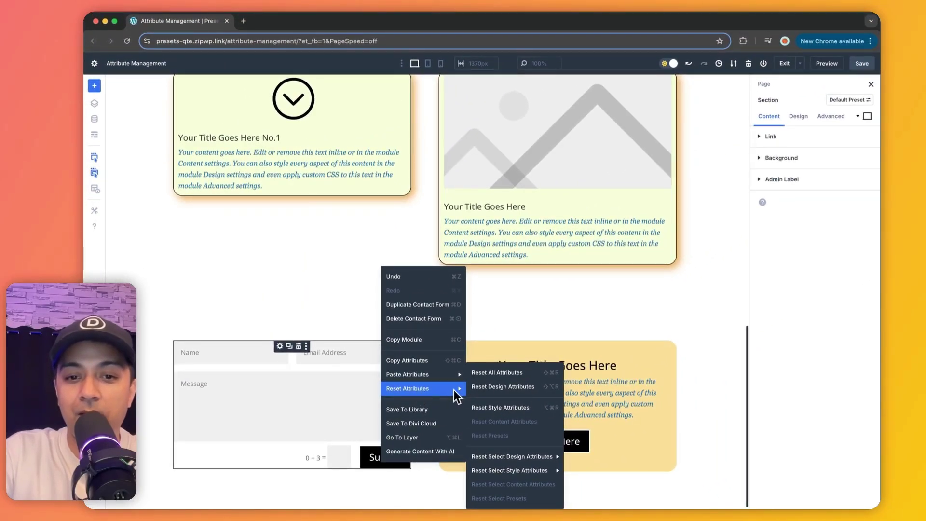
left_click(490, 409)
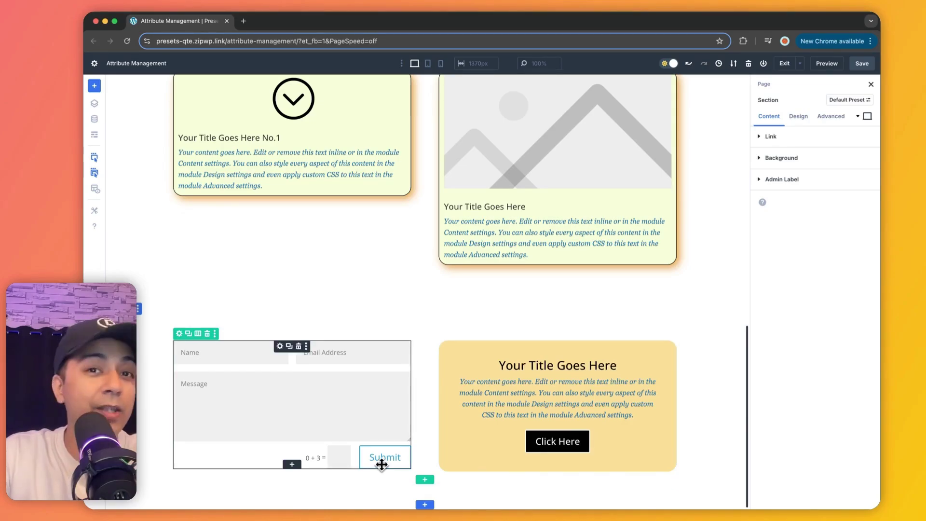
Step: Bring up a lime blurb's attribute options and dismiss them without choosing anything
scroll(530, 434, "up", 4)
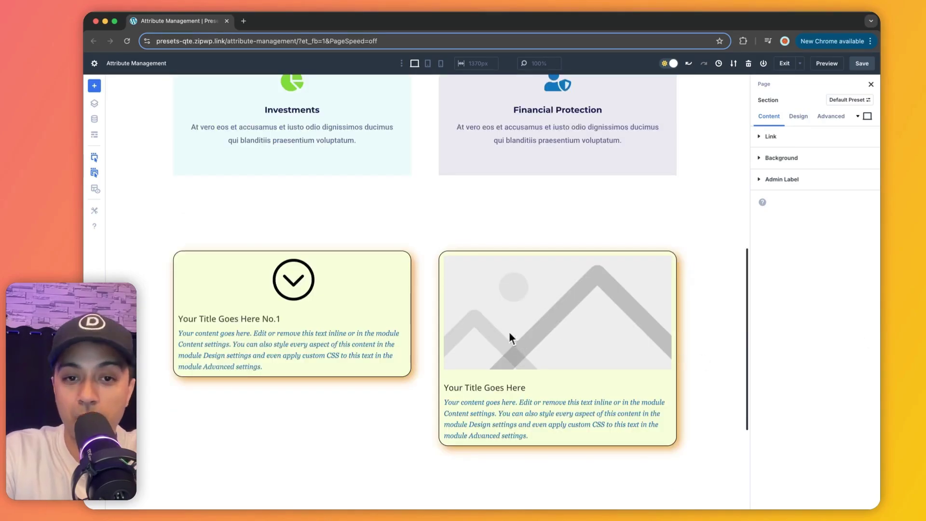
right_click(327, 268)
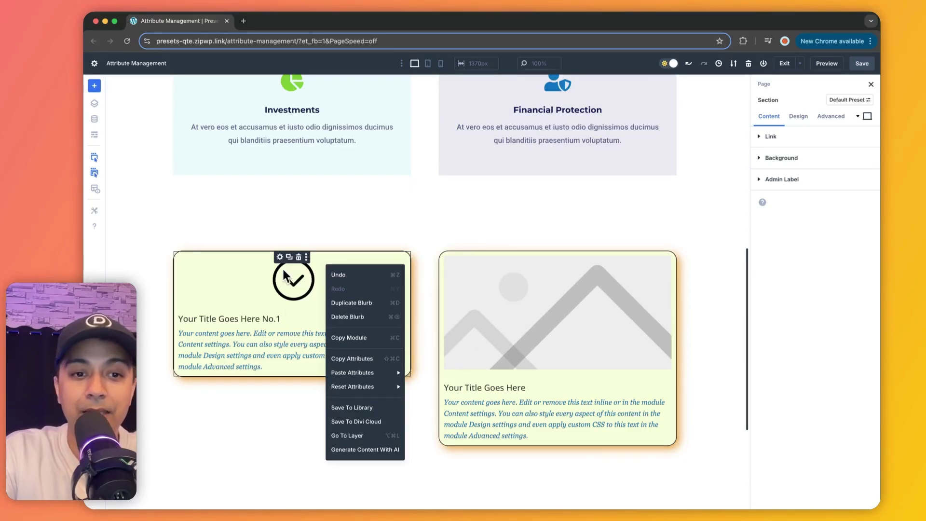
key("Escape")
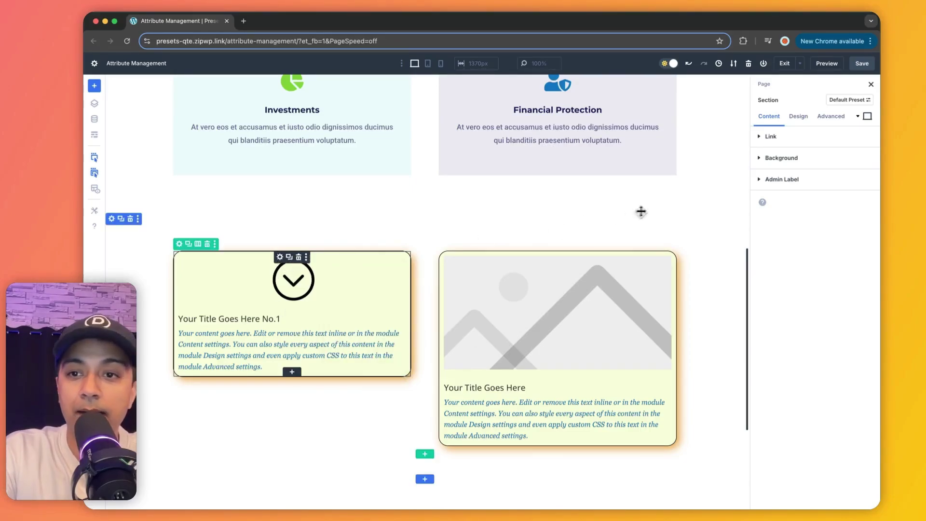
Step: View the copy and reset options for the Background and Body Text groups, applying none
left_click(762, 159)
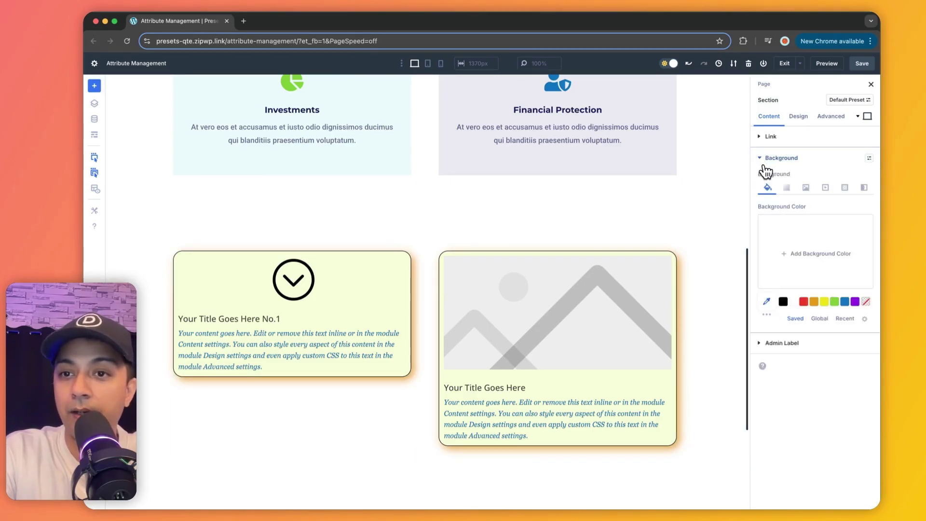
right_click(821, 171)
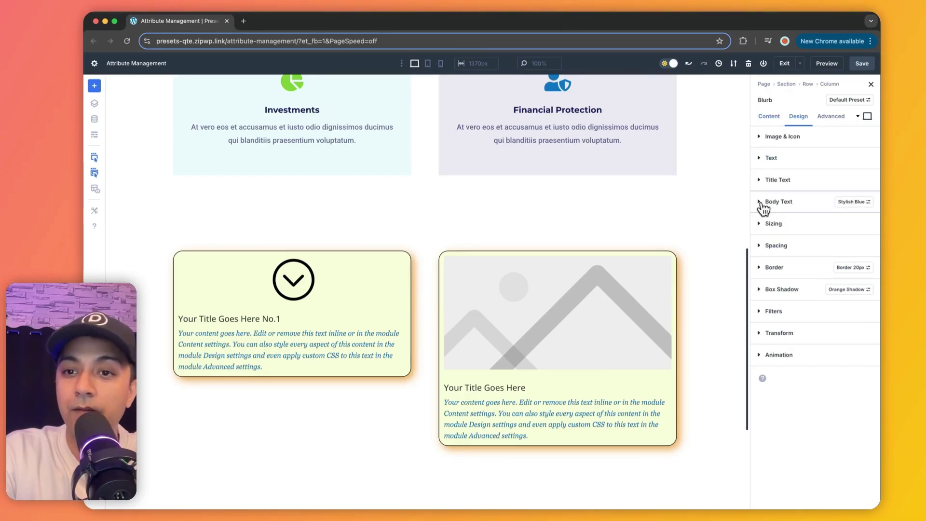
left_click(761, 204)
right_click(793, 201)
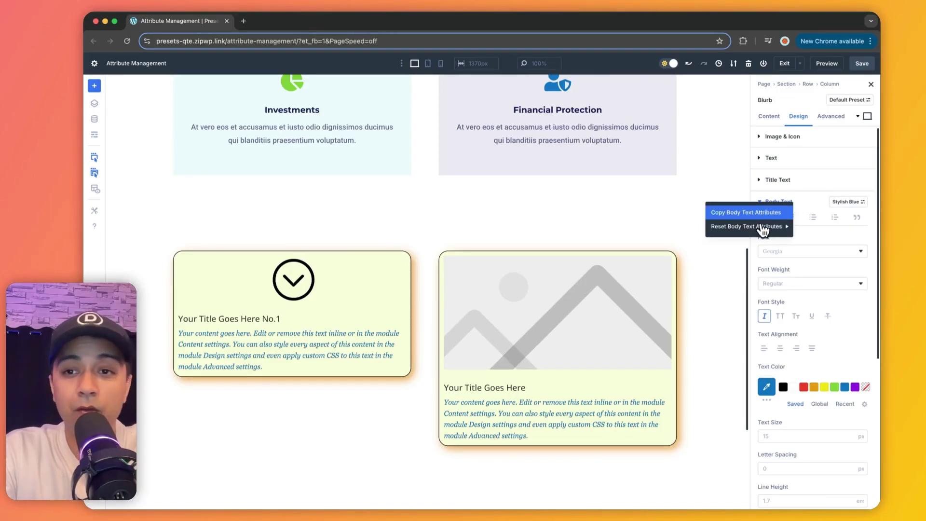
mouse_move(761, 231)
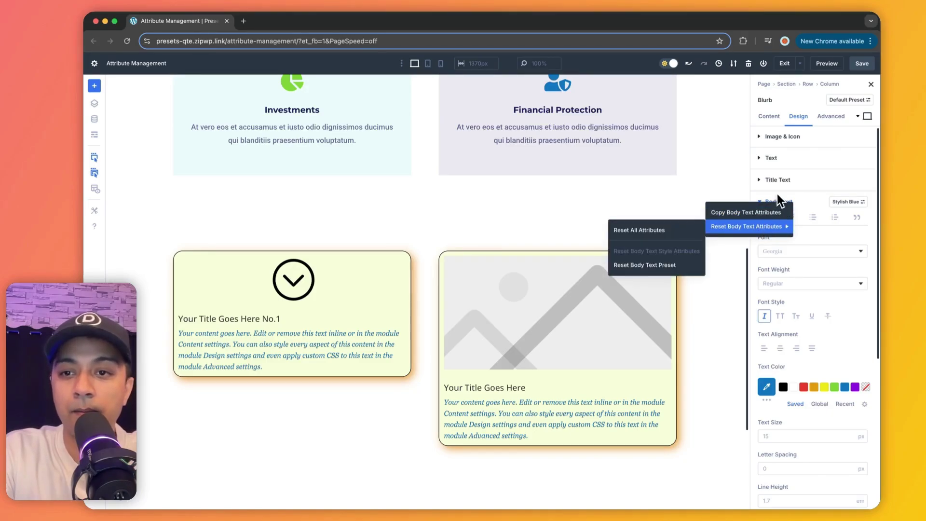
left_click(639, 230)
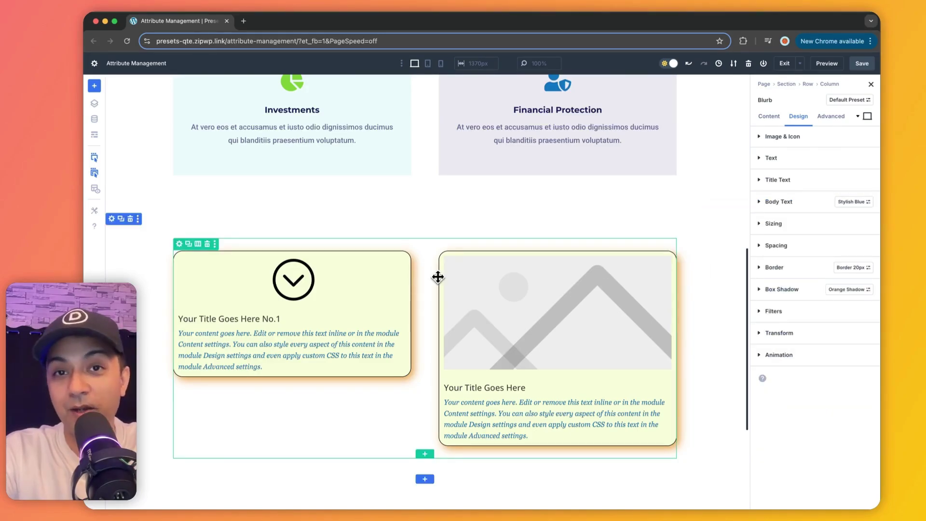